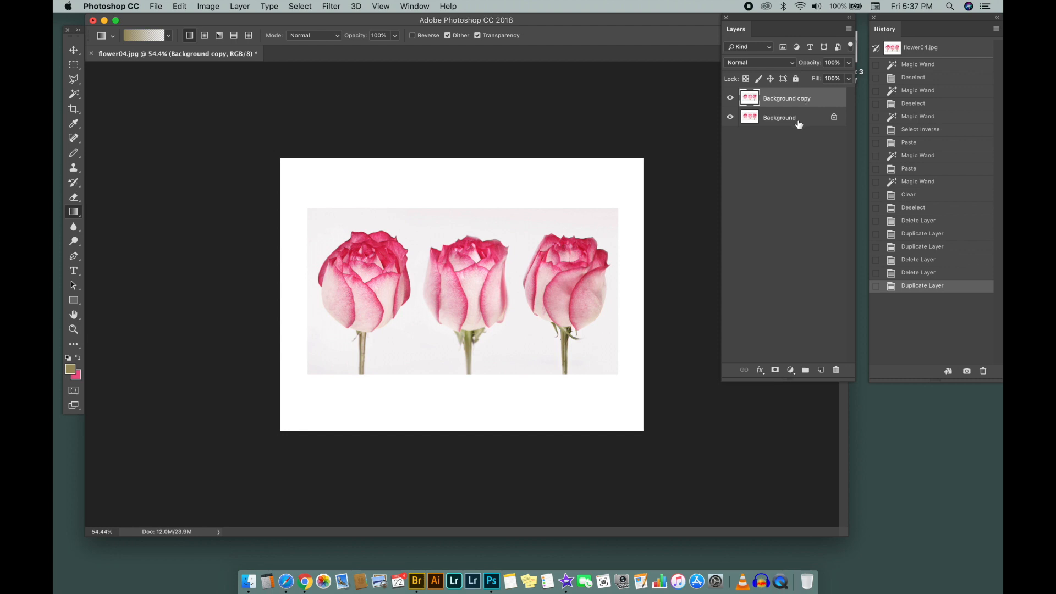
Hide the Background layer so that only the Background copy layer is displayed
{"action": "left_click", "coordinate": [731, 117]}
{"action": "left_click", "coordinate": [730, 118]}
{"action": "left_click", "coordinate": [730, 99]}
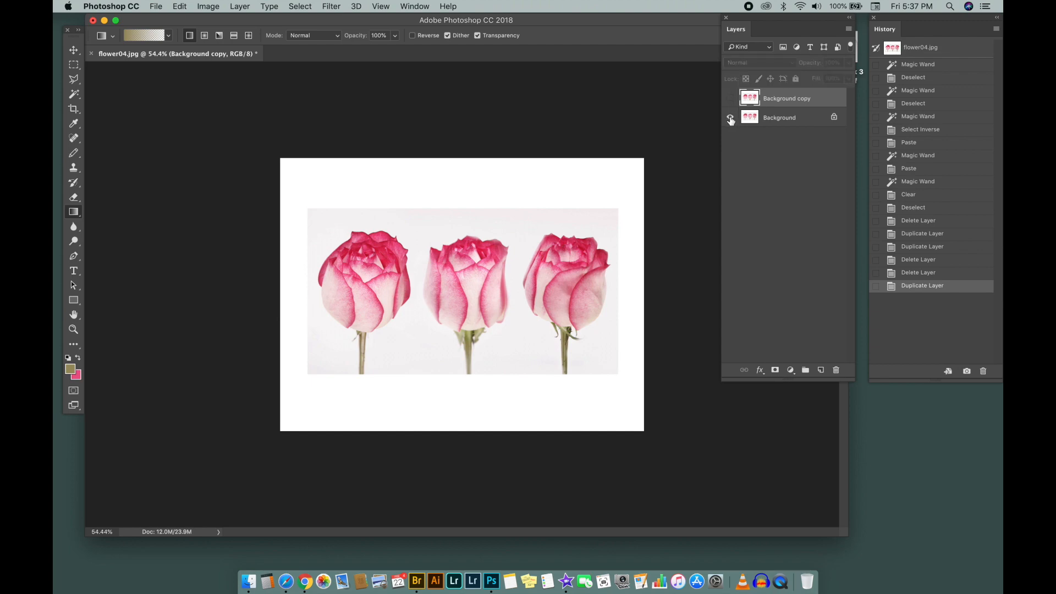
{"action": "left_click", "coordinate": [730, 118]}
{"action": "left_click", "coordinate": [730, 117]}
{"action": "left_click", "coordinate": [730, 117]}
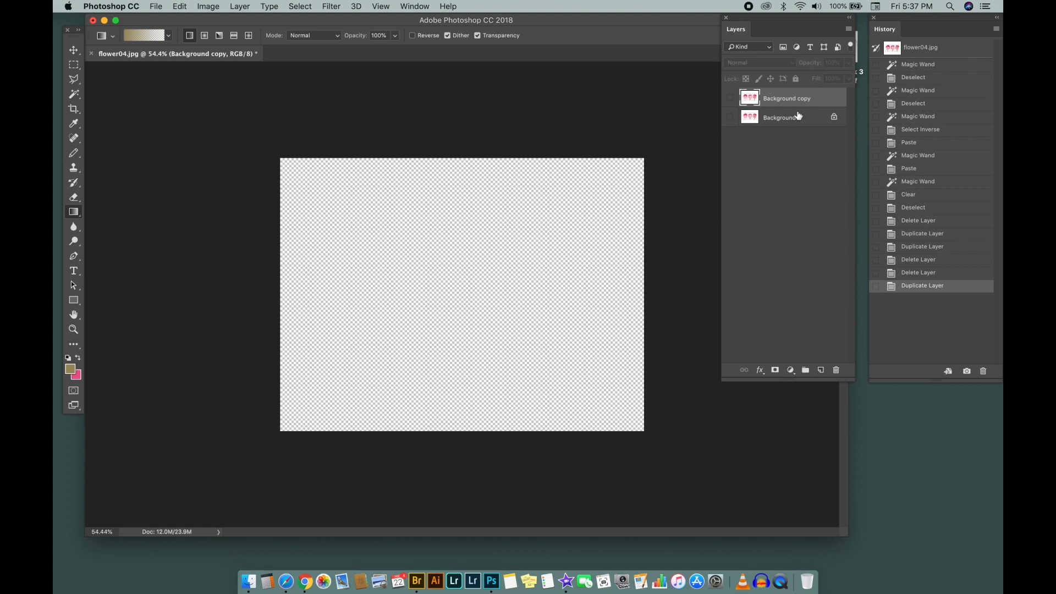
{"action": "left_click", "coordinate": [730, 98]}
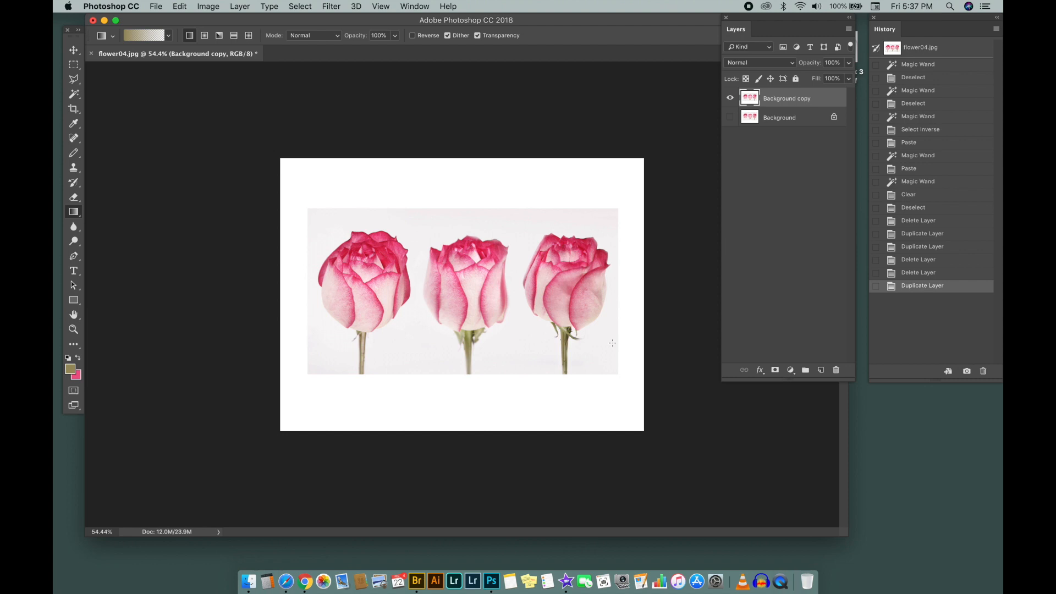
Try a Magic Wand selection of the pale backdrop behind the roses with a tolerance of 3, and deselect it
{"action": "left_click", "coordinate": [75, 84]}
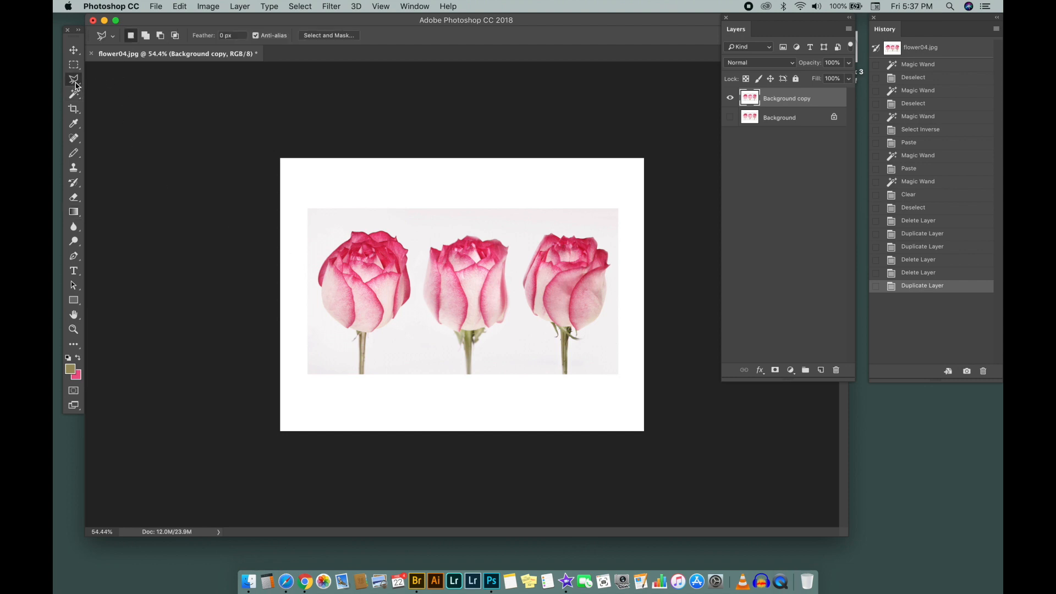
{"action": "left_click", "coordinate": [75, 94]}
{"action": "left_click", "coordinate": [75, 81]}
{"action": "left_click", "coordinate": [75, 81]}
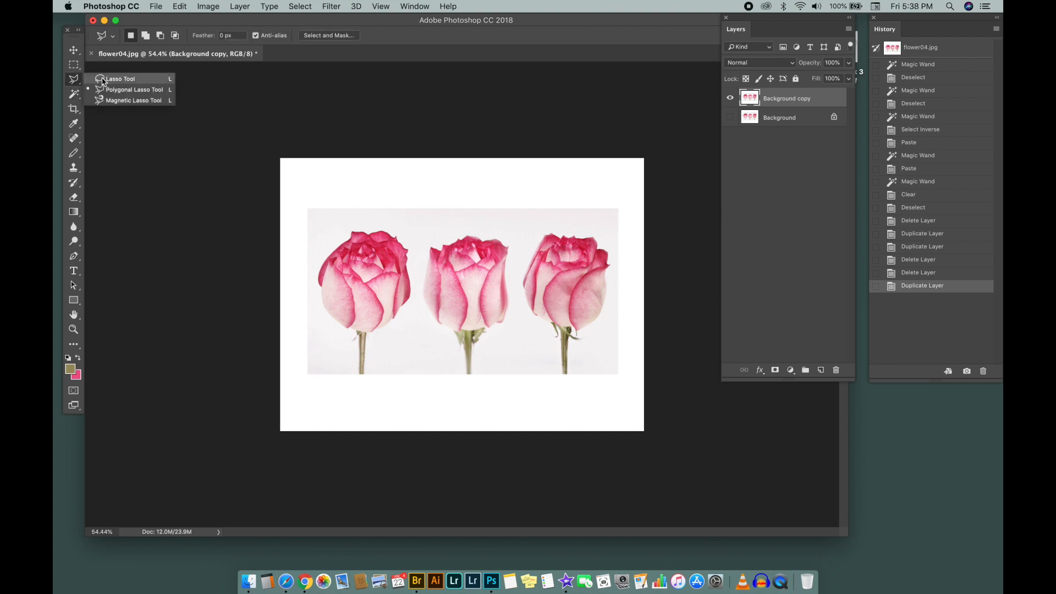
{"action": "left_click", "coordinate": [75, 94]}
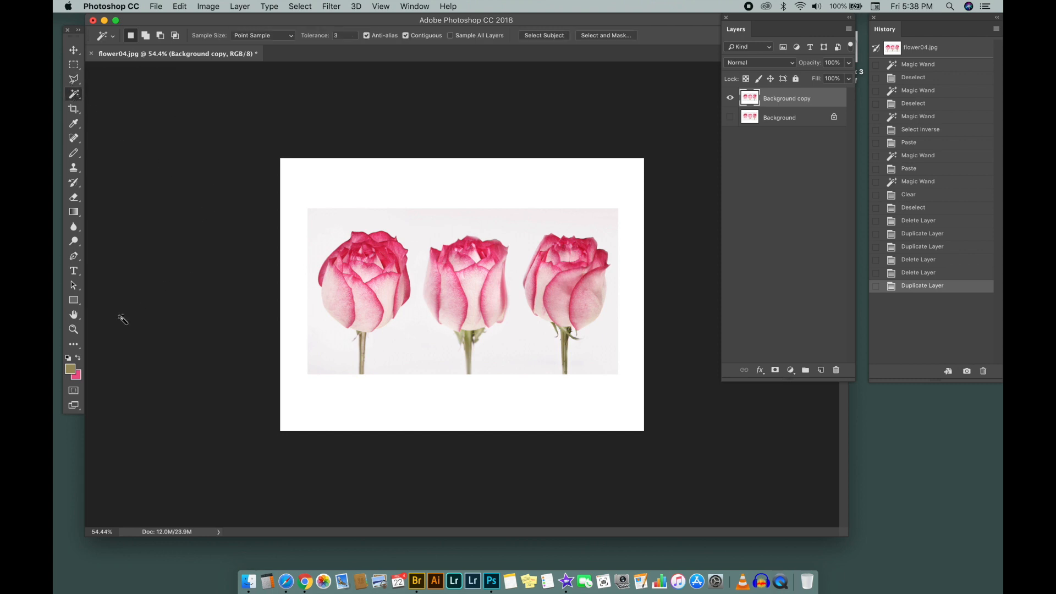
{"action": "left_click", "coordinate": [74, 330]}
{"action": "left_click", "coordinate": [352, 35]}
{"action": "key", "text": "w"}
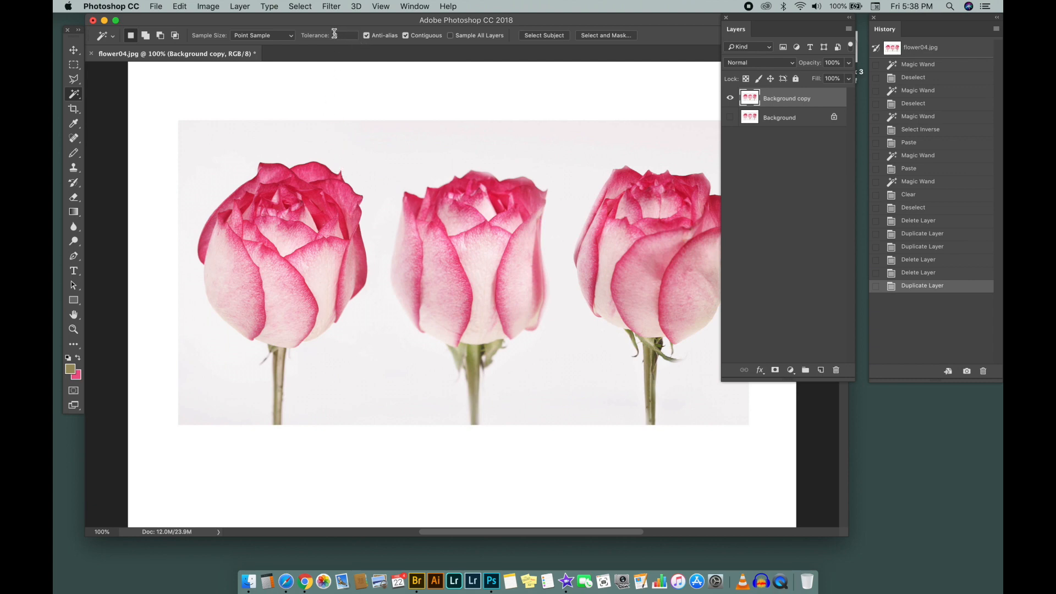
{"action": "left_click", "coordinate": [359, 152]}
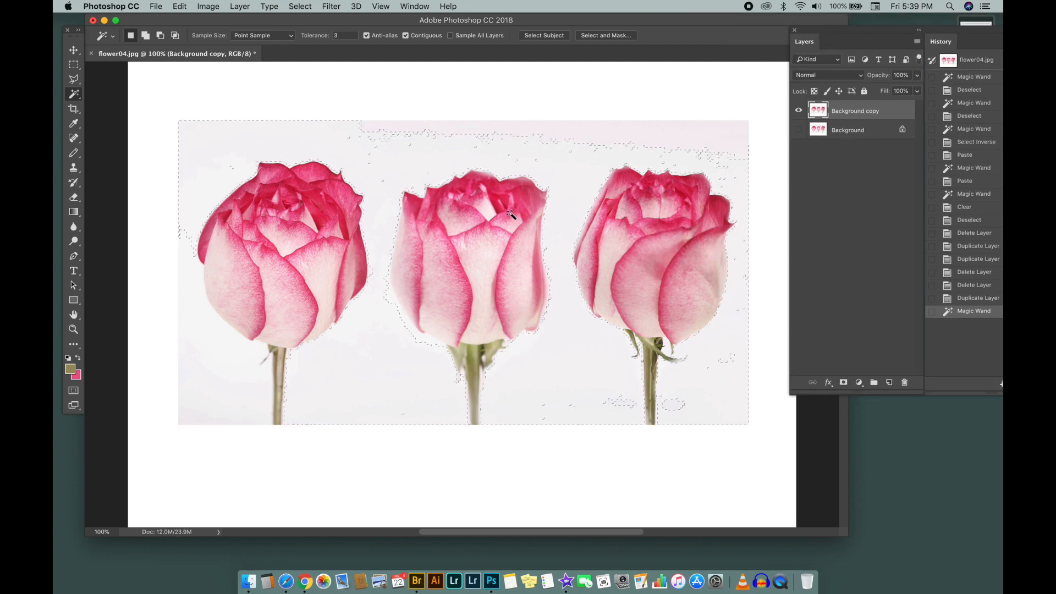
{"action": "key", "text": "super+d"}
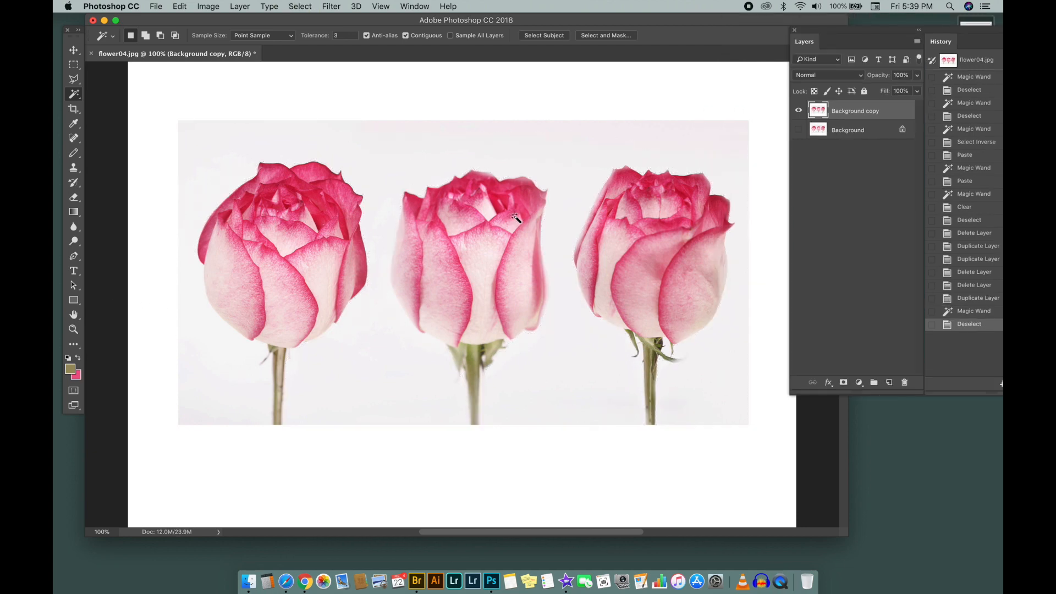
Try a Magic Wand selection of the backdrop with the tolerance raised to 50, and deselect it
{"action": "left_click", "coordinate": [335, 35]}
{"action": "type", "text": "50"}
{"action": "key", "text": "Return"}
{"action": "left_click", "coordinate": [403, 165]}
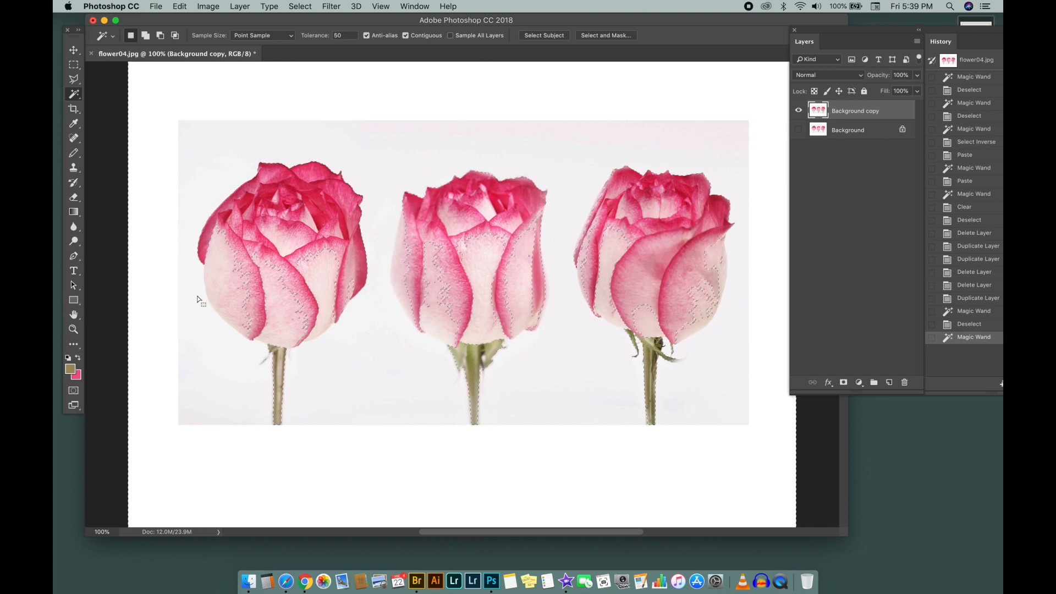
{"action": "key", "text": "super+d"}
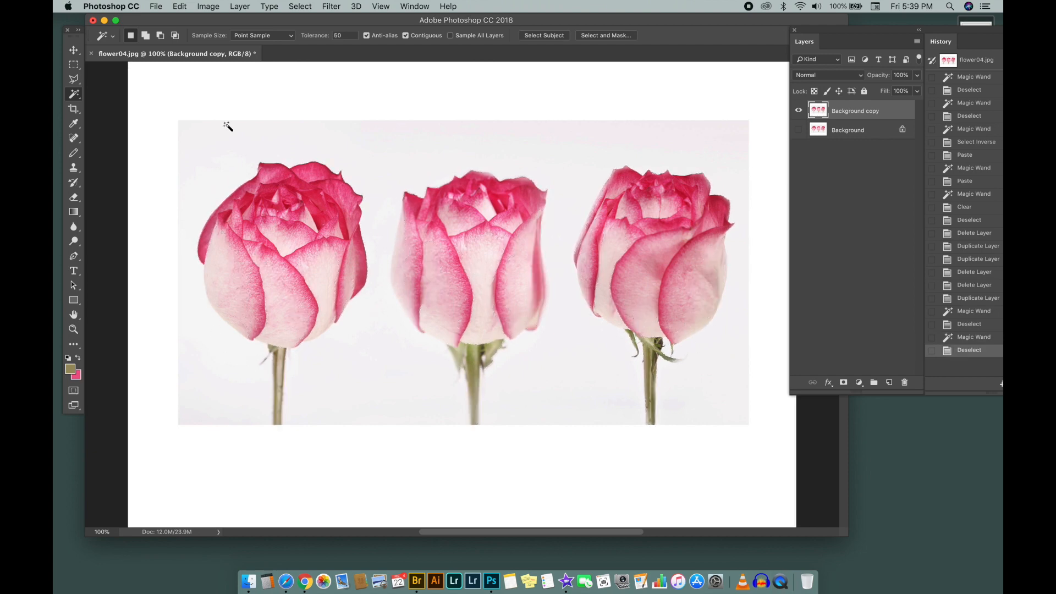
Set the Magic Wand tolerance to 10 and select the pale backdrop around the three roses
{"action": "double_click", "coordinate": [352, 35]}
{"action": "type", "text": "10"}
{"action": "left_click", "coordinate": [381, 175]}
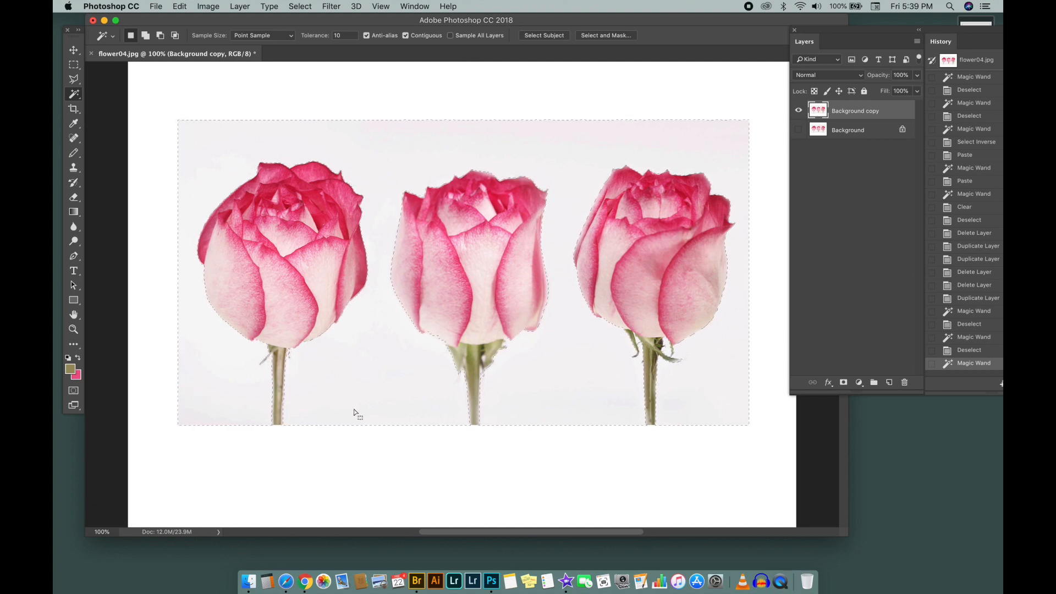
Add the missed backdrop areas between the leaves and stem of the right-hand rose to the Magic Wand selection
{"action": "key", "text": "z"}
{"action": "left_click", "coordinate": [672, 347]}
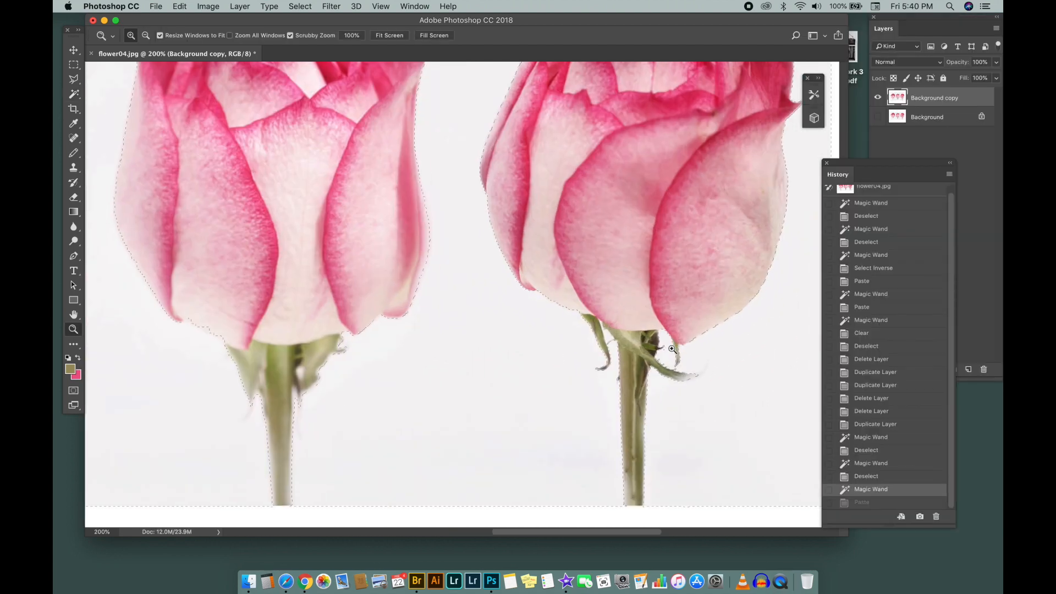
{"action": "left_click", "coordinate": [623, 347]}
{"action": "left_click", "coordinate": [623, 346]}
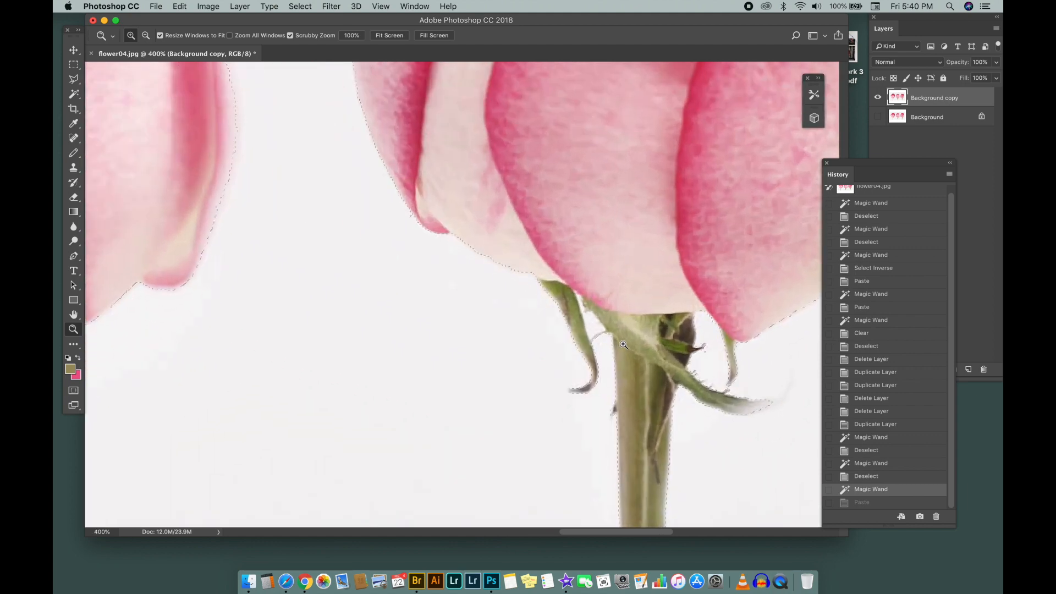
{"action": "left_click", "coordinate": [623, 347]}
{"action": "left_click", "coordinate": [623, 347]}
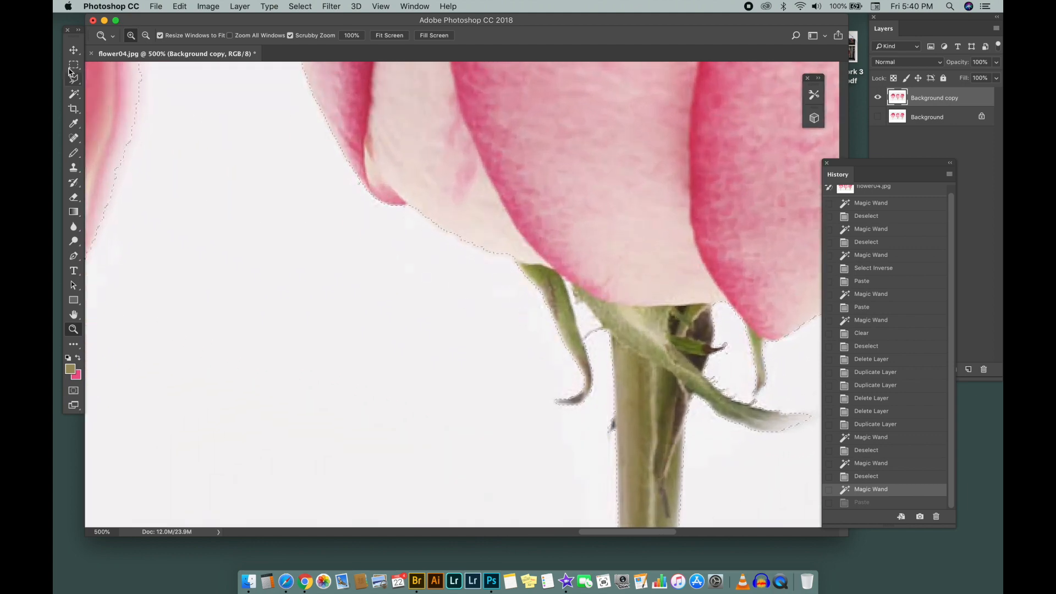
{"action": "left_click", "coordinate": [81, 94]}
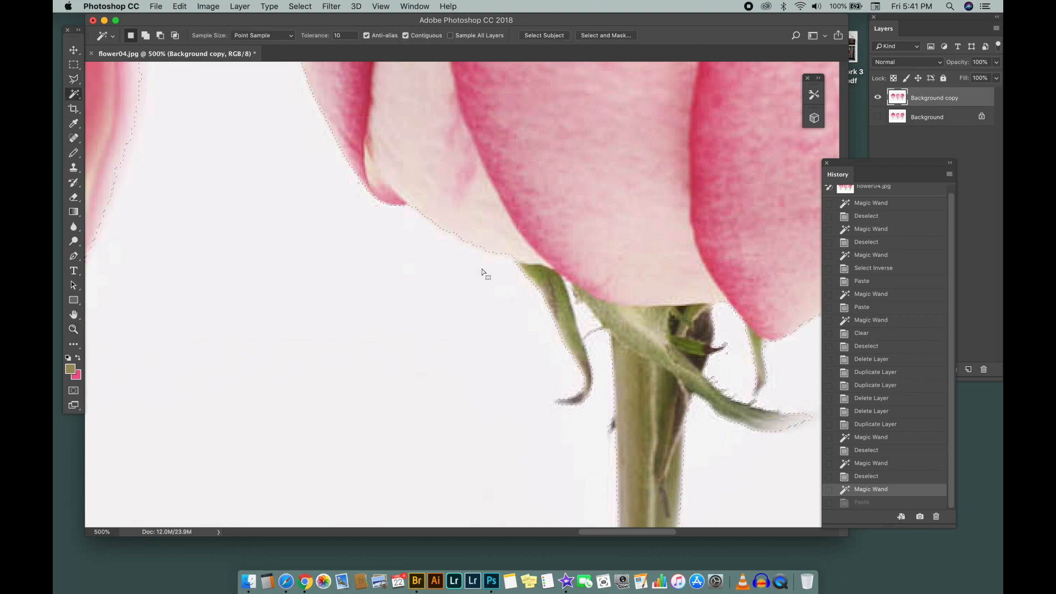
{"action": "left_click", "coordinate": [586, 319], "text": "shift"}
{"action": "left_click", "coordinate": [585, 321], "text": "shift"}
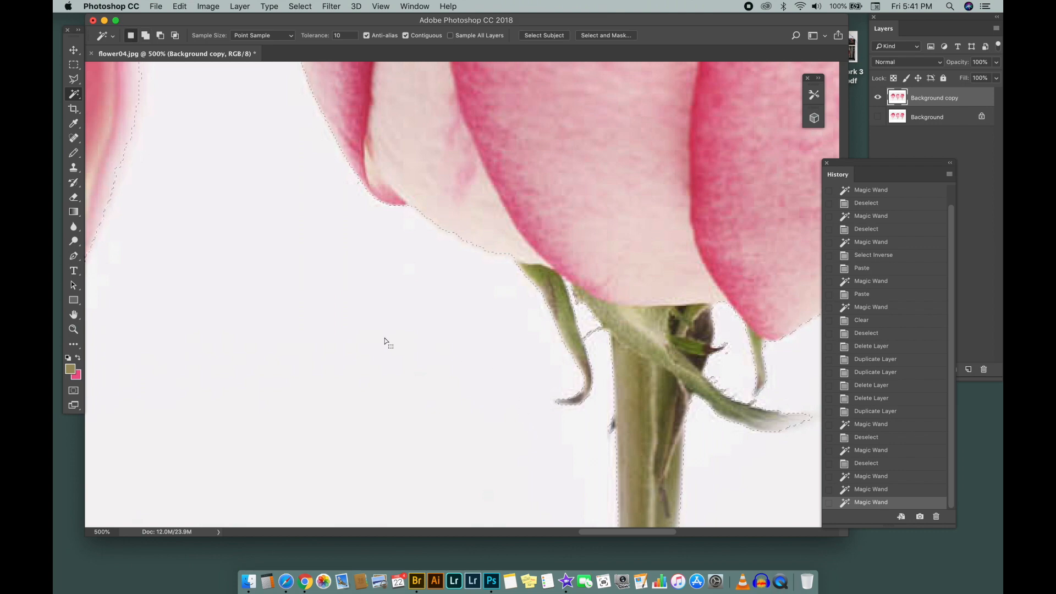
Feather the backdrop selection and invert it
{"action": "left_click", "coordinate": [73, 329]}
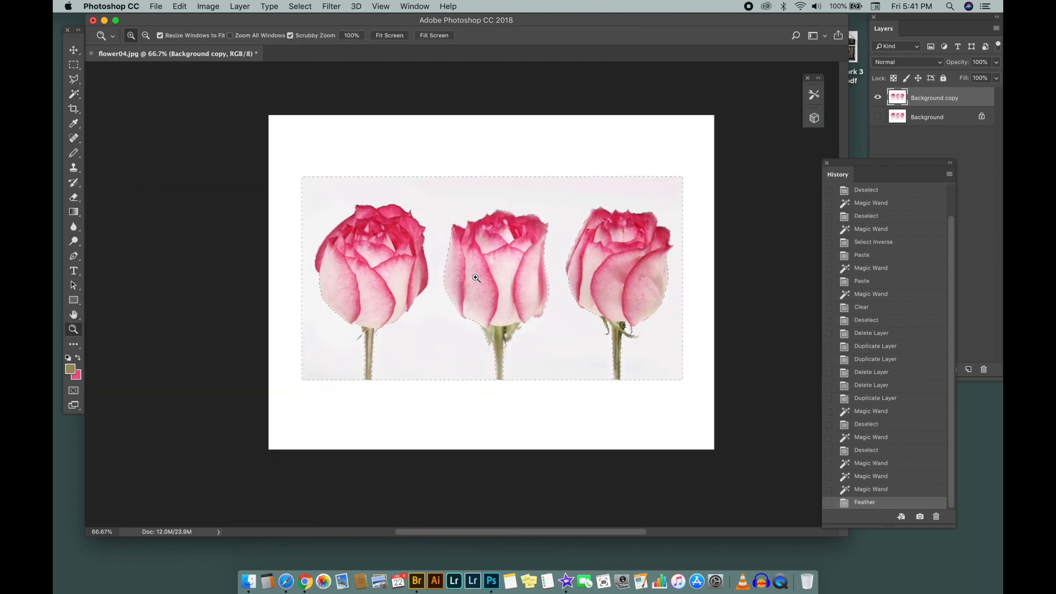
{"action": "left_click", "coordinate": [301, 6]}
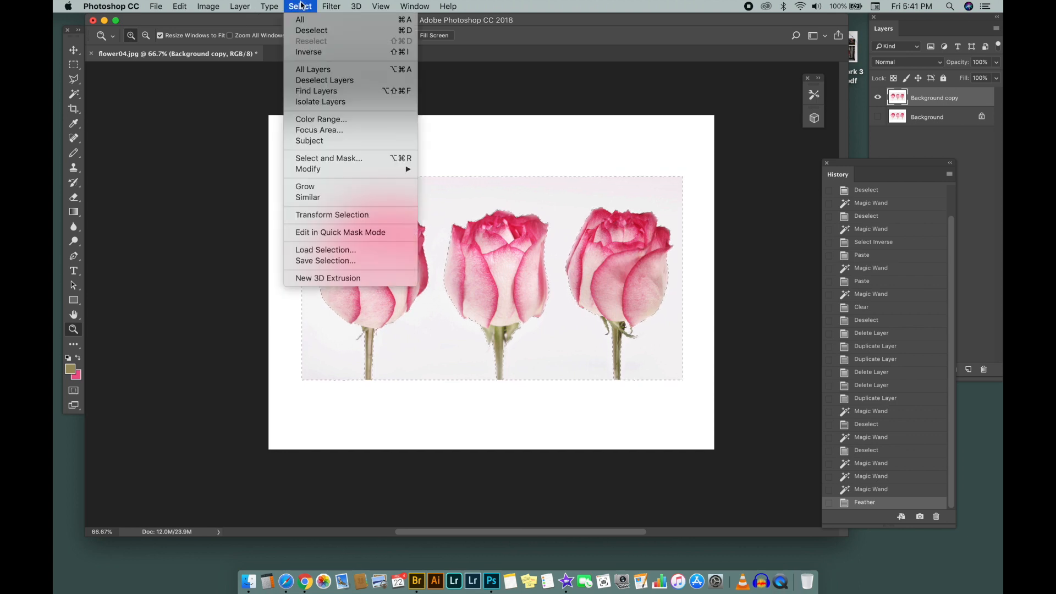
{"action": "left_click", "coordinate": [310, 51]}
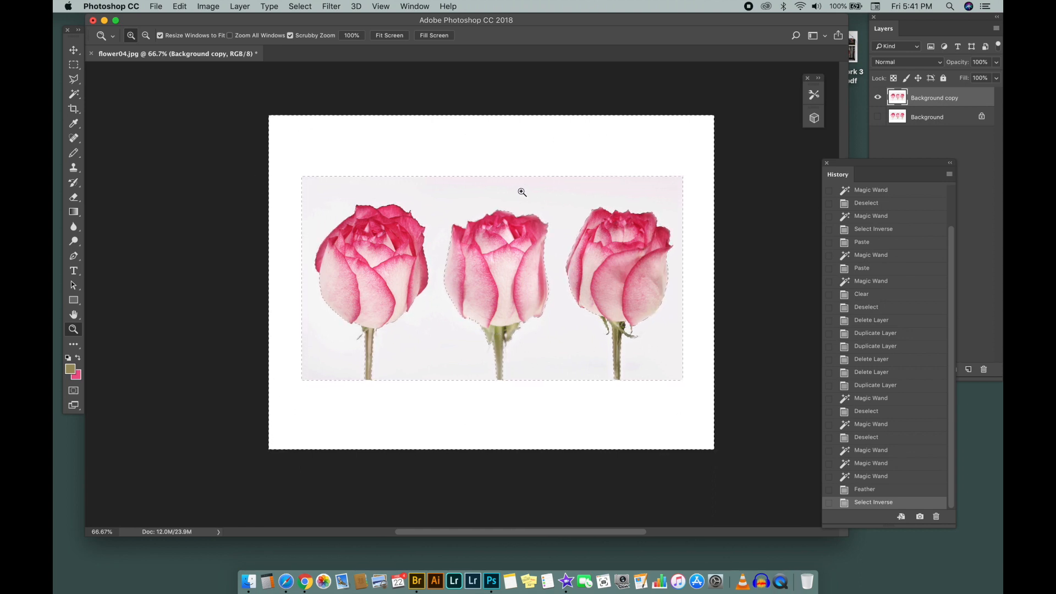
Copy the selected roses and white border onto a new layer and hide the Background copy layer
{"action": "key", "text": "cmd+c"}
{"action": "key", "text": "super+v"}
{"action": "left_click_drag", "start_coordinate": [881, 166], "coordinate": [909, 302]}
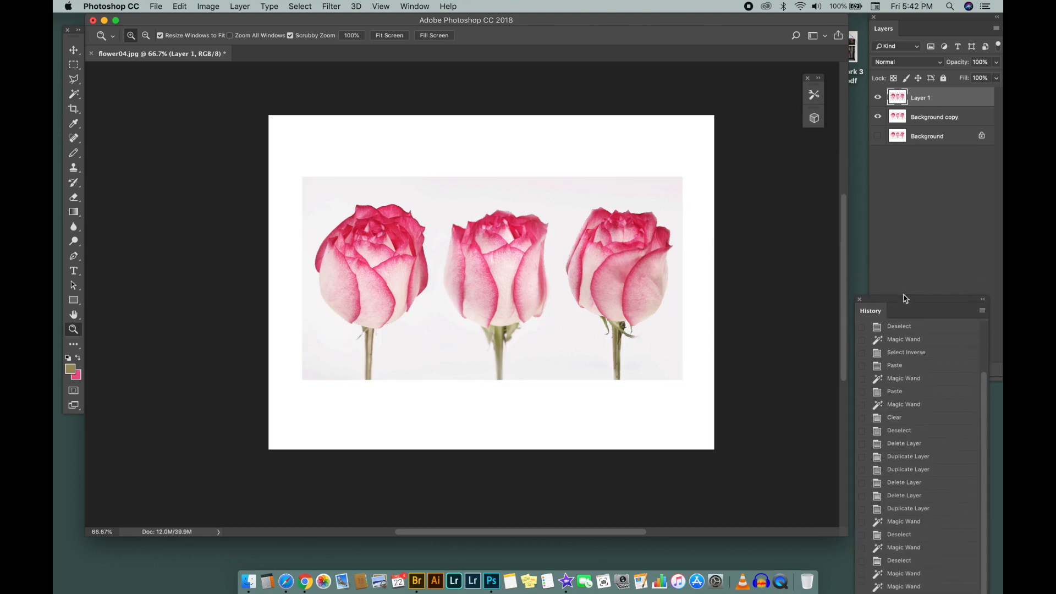
{"action": "left_click_drag", "start_coordinate": [888, 21], "coordinate": [742, 57]}
{"action": "left_click", "coordinate": [731, 153]}
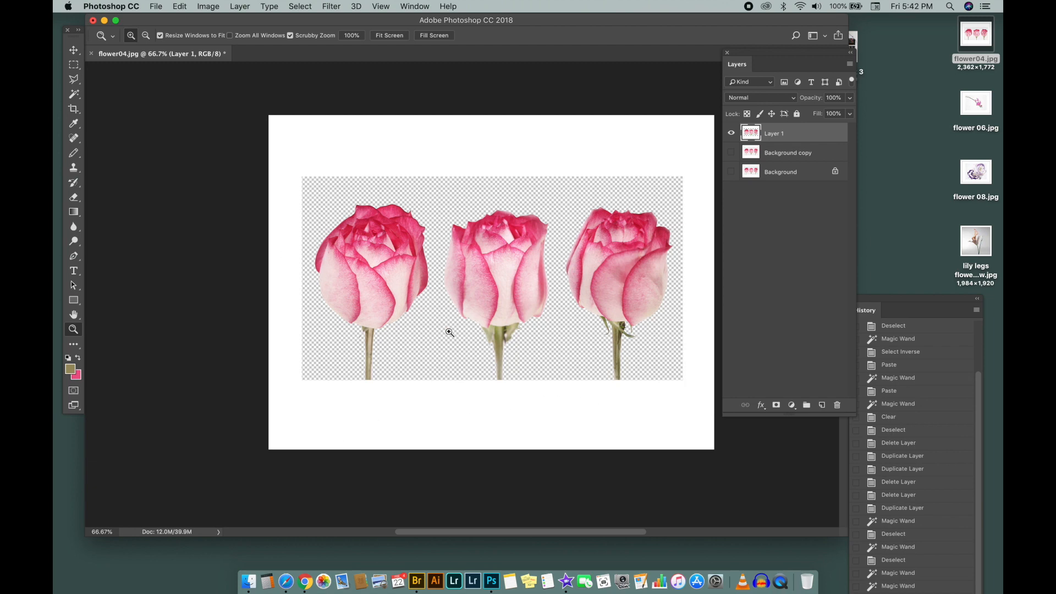
Select the white border on Layer 1 with the Magic Wand at tolerance 3 and copy it onto a new layer
{"action": "key", "text": "w"}
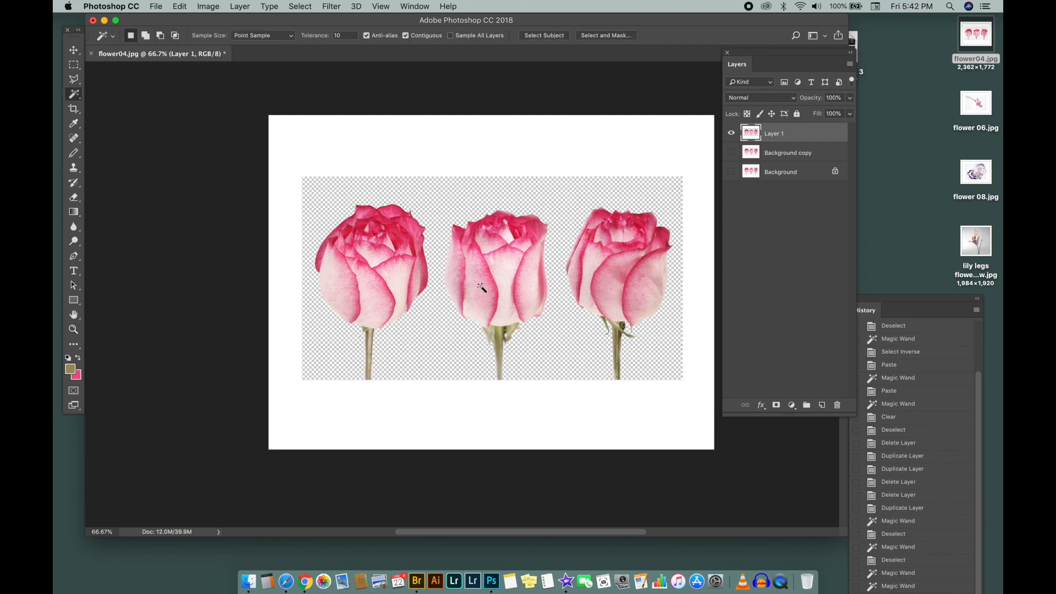
{"action": "left_click", "coordinate": [81, 97]}
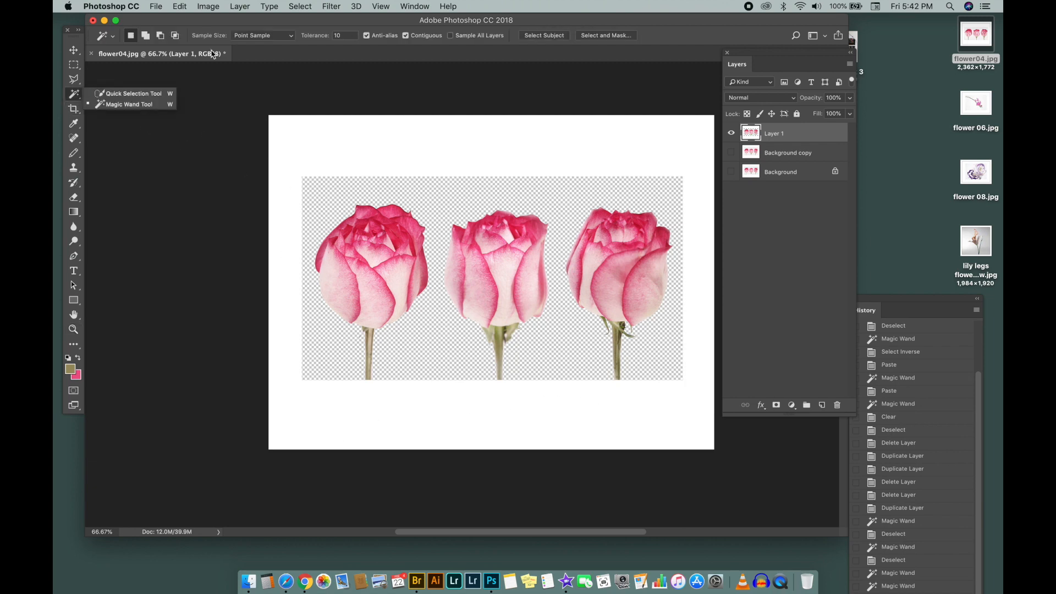
{"action": "left_click", "coordinate": [340, 35]}
{"action": "type", "text": "3"}
{"action": "left_click", "coordinate": [503, 153]}
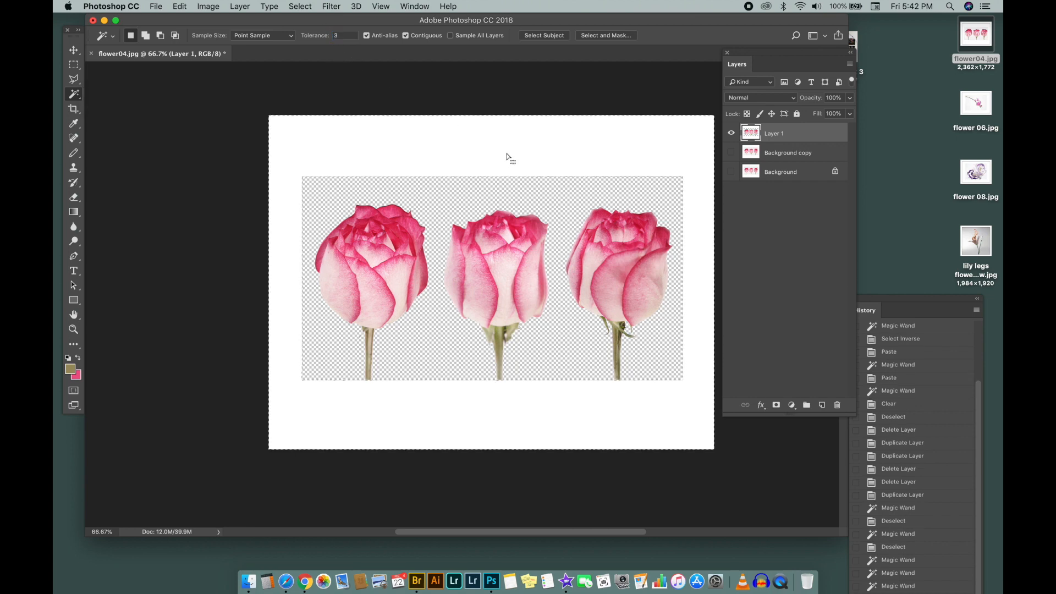
{"action": "key", "text": "super+c"}
{"action": "key", "text": "super+v"}
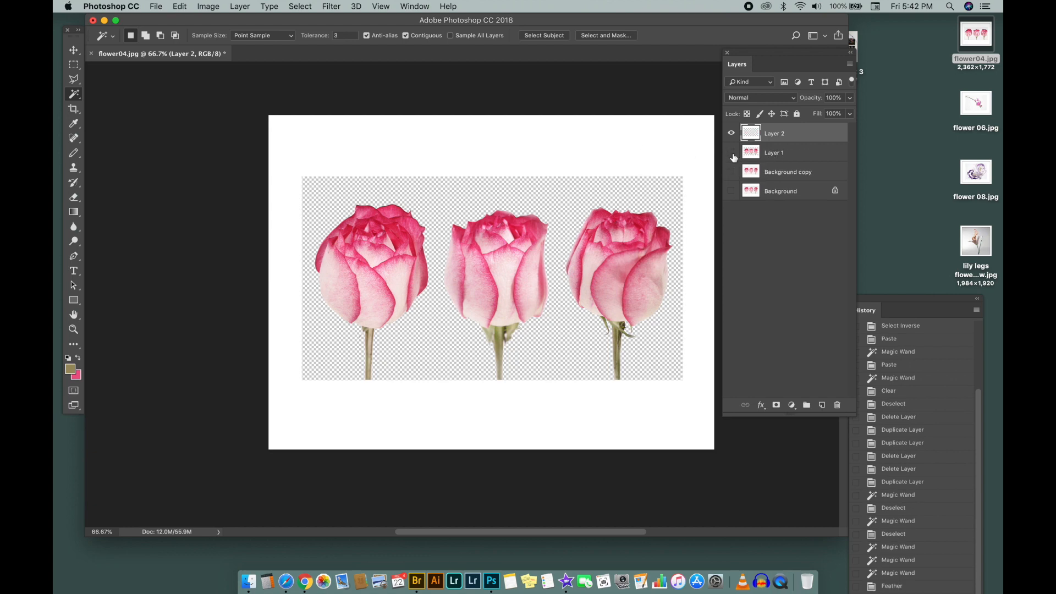
Hide Layer 2 and make Layer 1 the active and only visible layer
{"action": "left_click", "coordinate": [731, 152]}
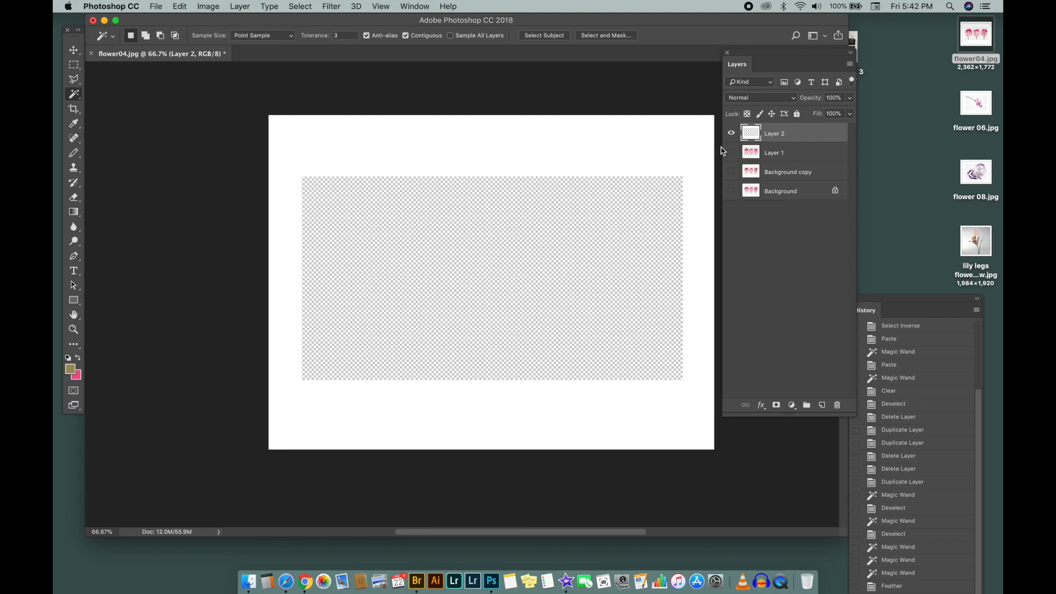
{"action": "left_click", "coordinate": [732, 134]}
{"action": "left_click", "coordinate": [794, 154]}
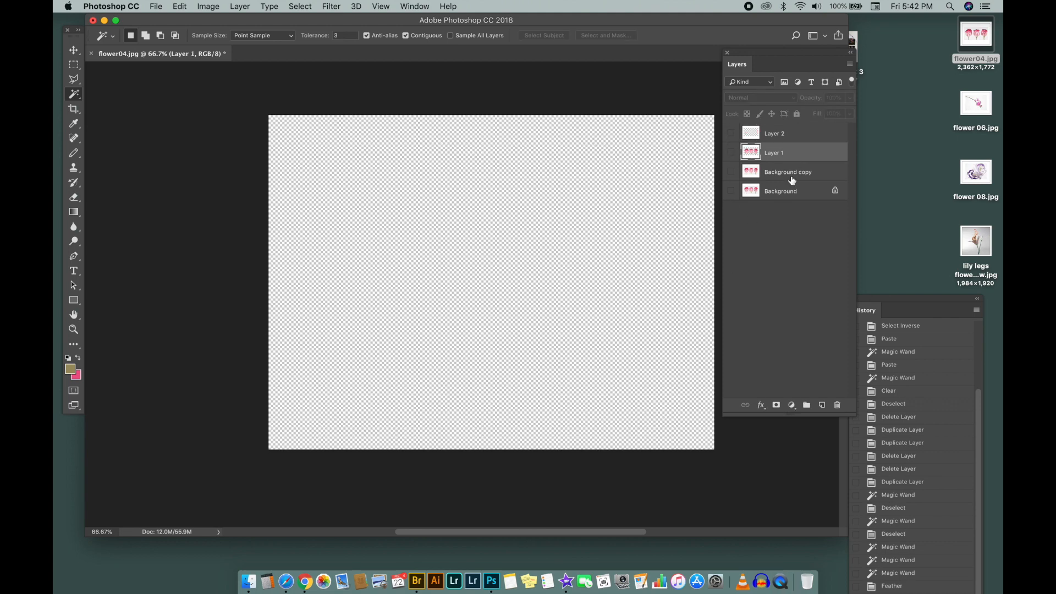
{"action": "left_click", "coordinate": [731, 152]}
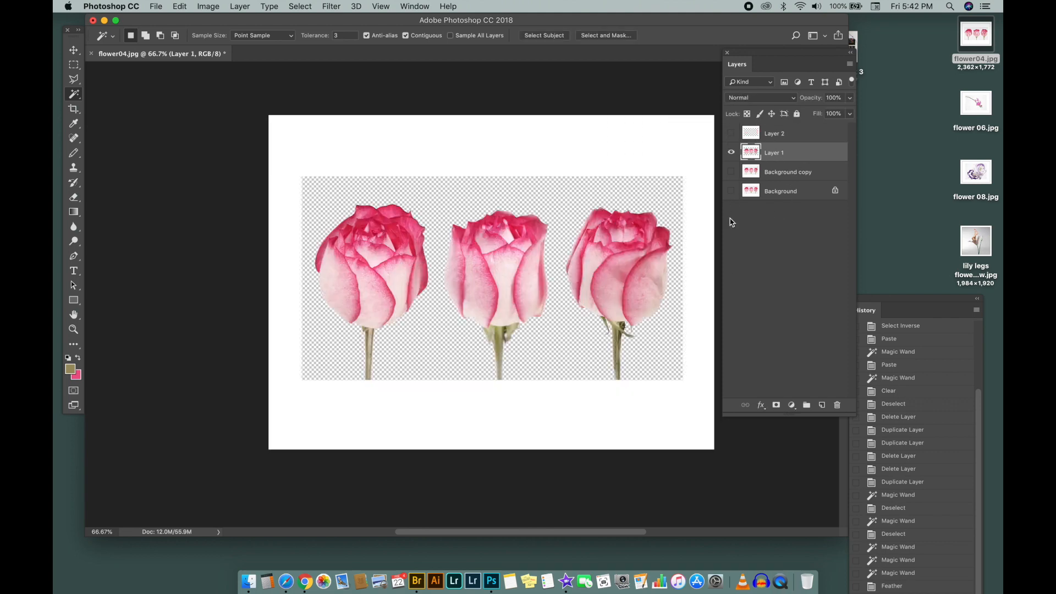
Select and delete the white border from Layer 1, clear the selection, and keep Layer 2 hidden
{"action": "left_click", "coordinate": [473, 160]}
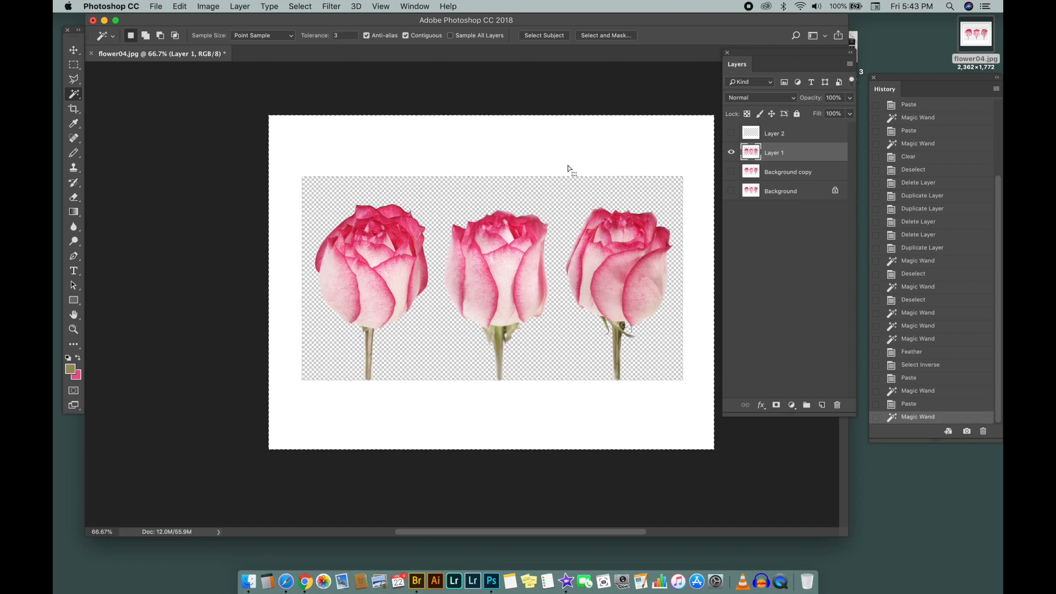
{"action": "key", "text": "Delete"}
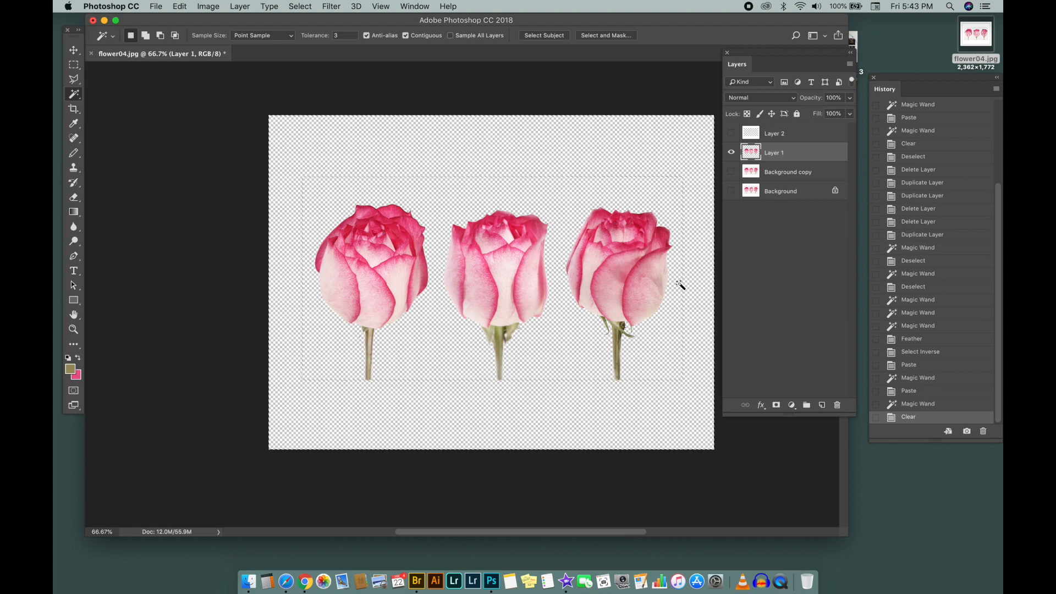
{"action": "key", "text": "super+d"}
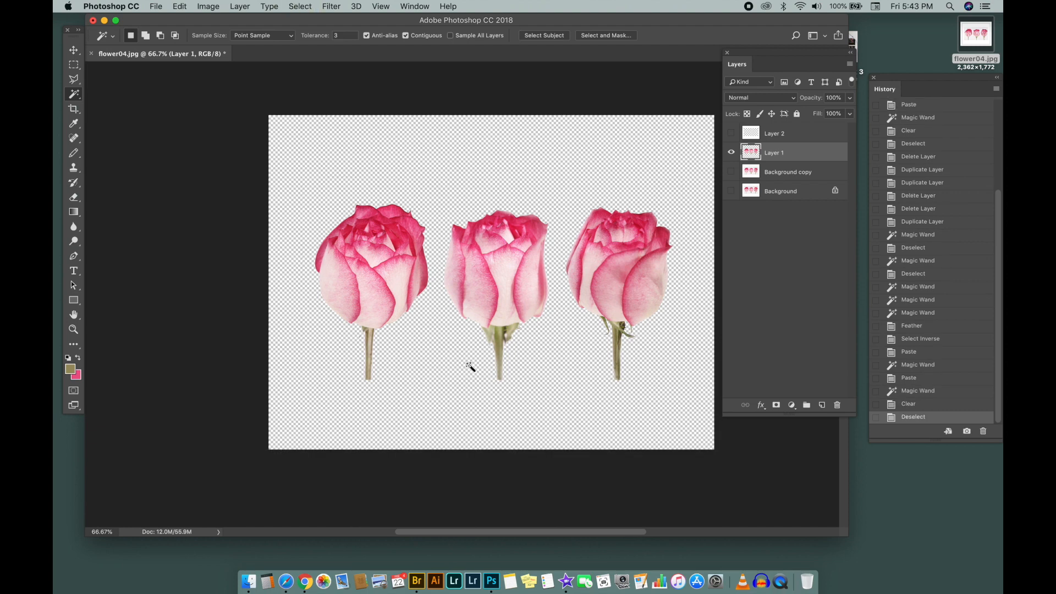
{"action": "left_click", "coordinate": [731, 134]}
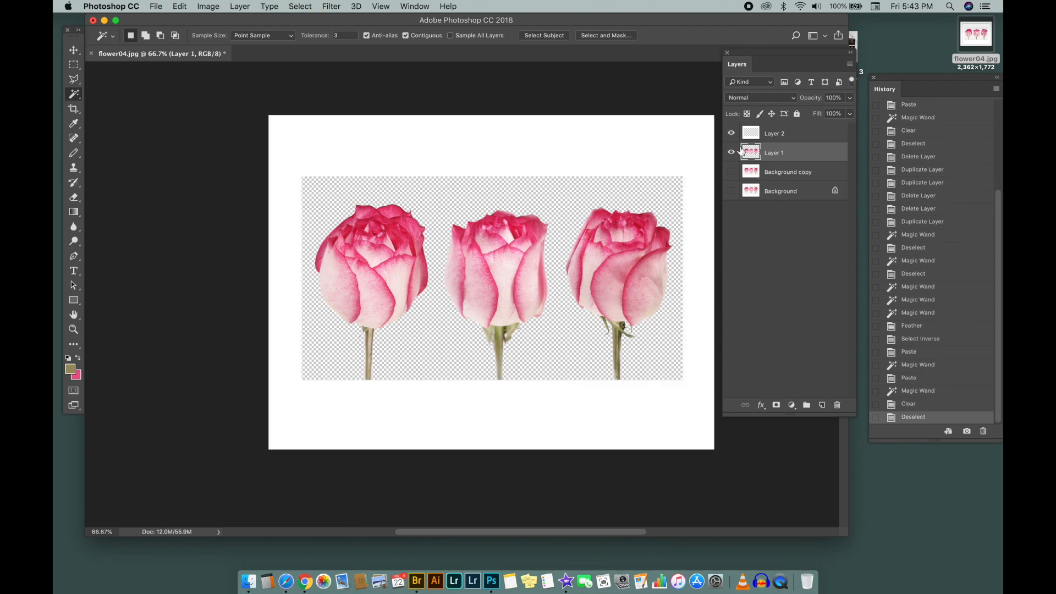
{"action": "left_click", "coordinate": [731, 133]}
Duplicate Layer 1 twice and move the topmost copy of the roses down and to the left
{"action": "left_click_drag", "start_coordinate": [782, 154], "coordinate": [820, 406]}
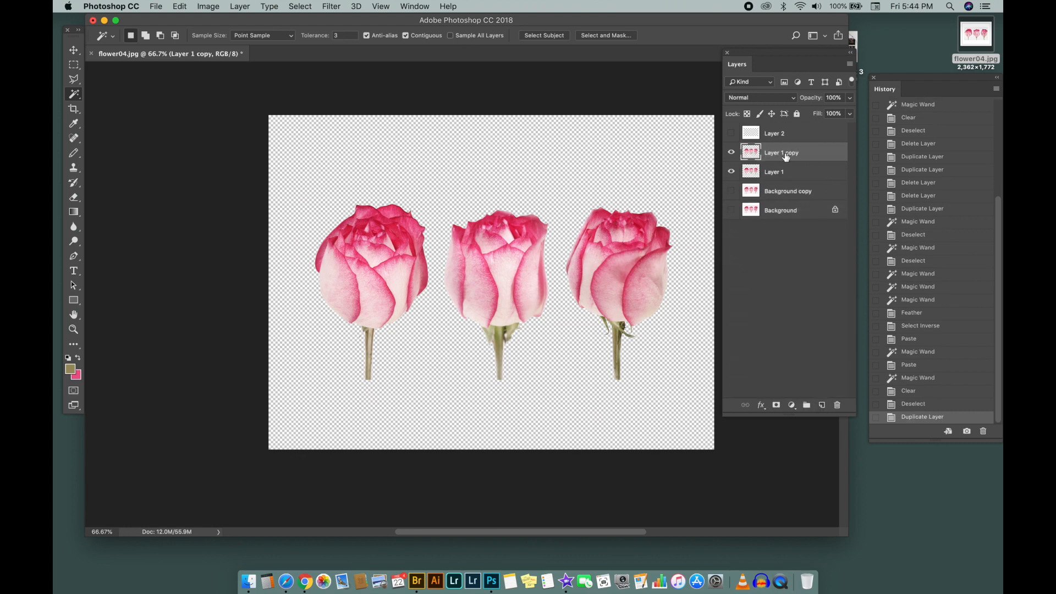
{"action": "left_click_drag", "start_coordinate": [785, 153], "coordinate": [821, 405]}
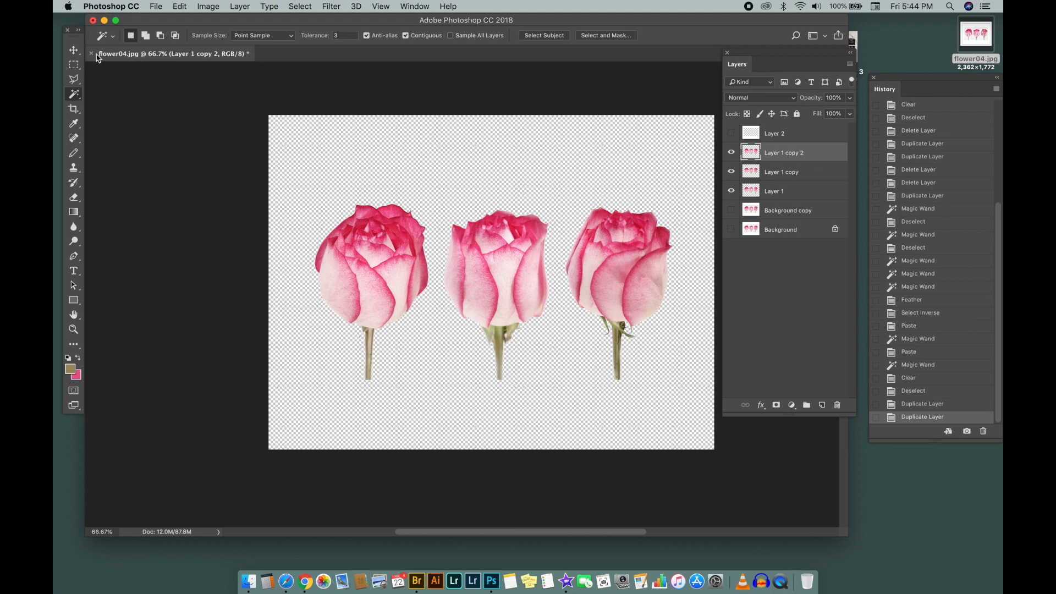
{"action": "left_click", "coordinate": [74, 51]}
{"action": "left_click_drag", "start_coordinate": [397, 275], "coordinate": [340, 319]}
Move the roses on Layer 1 copy up and to the right, and reorder that layer above Layer 1 copy 2
{"action": "left_click", "coordinate": [787, 174]}
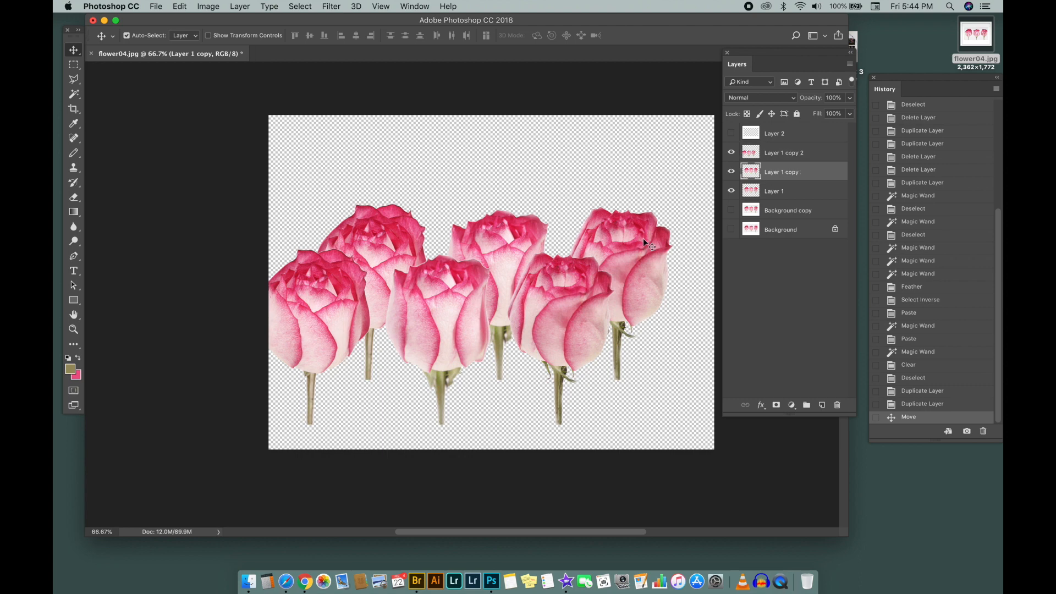
{"action": "left_click_drag", "start_coordinate": [483, 253], "coordinate": [546, 200]}
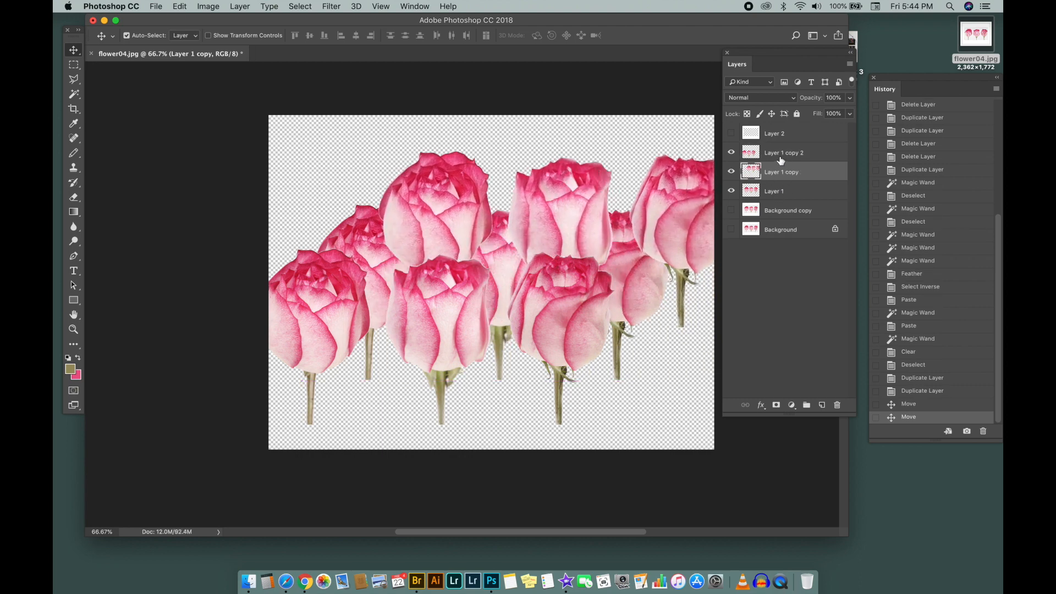
{"action": "left_click_drag", "start_coordinate": [779, 176], "coordinate": [781, 147]}
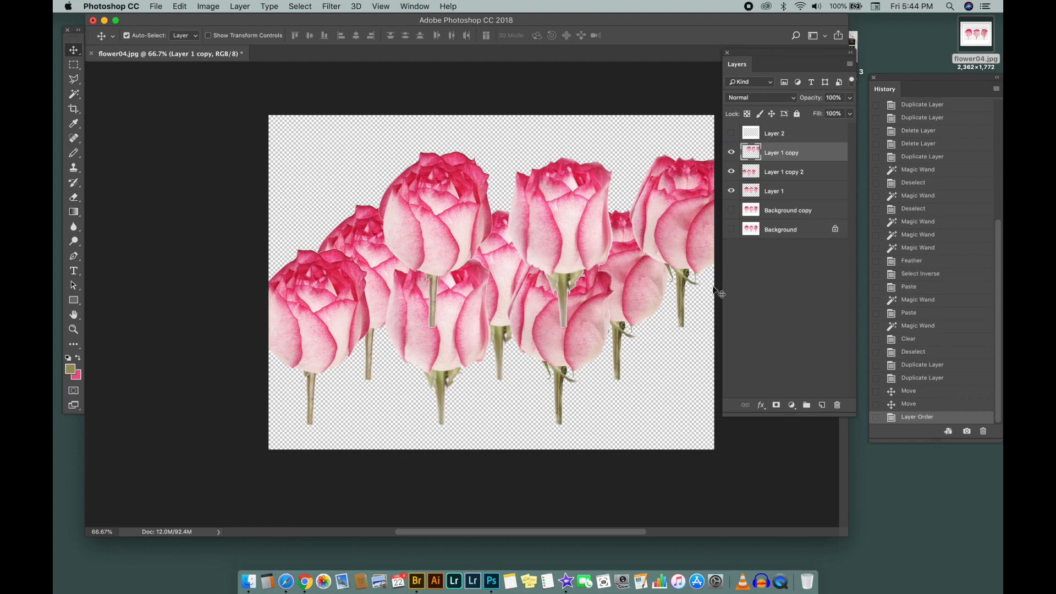